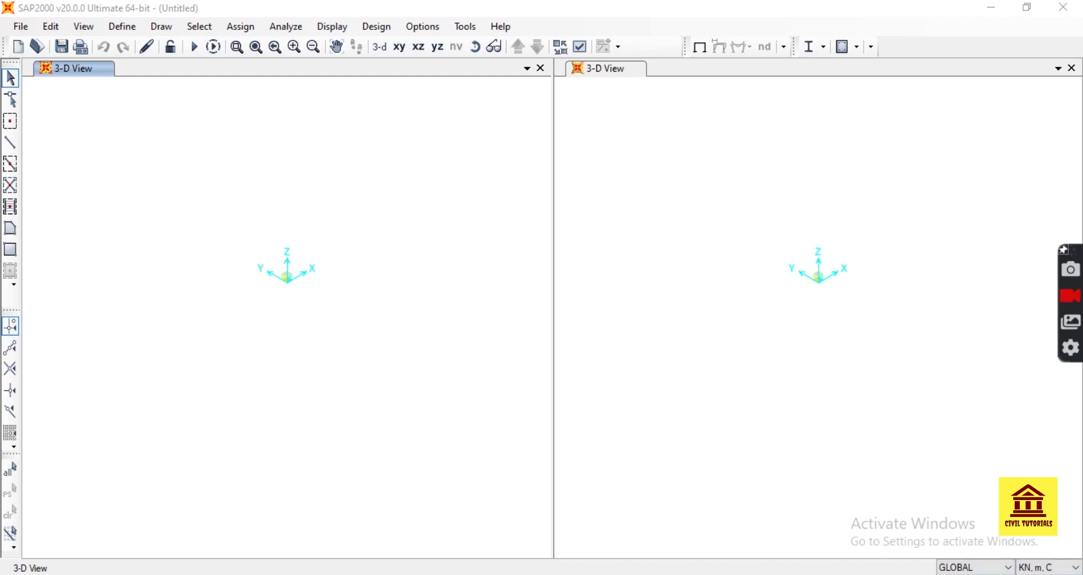
Add a new frame section property of type Other using the Section Designer option.
click(121, 26)
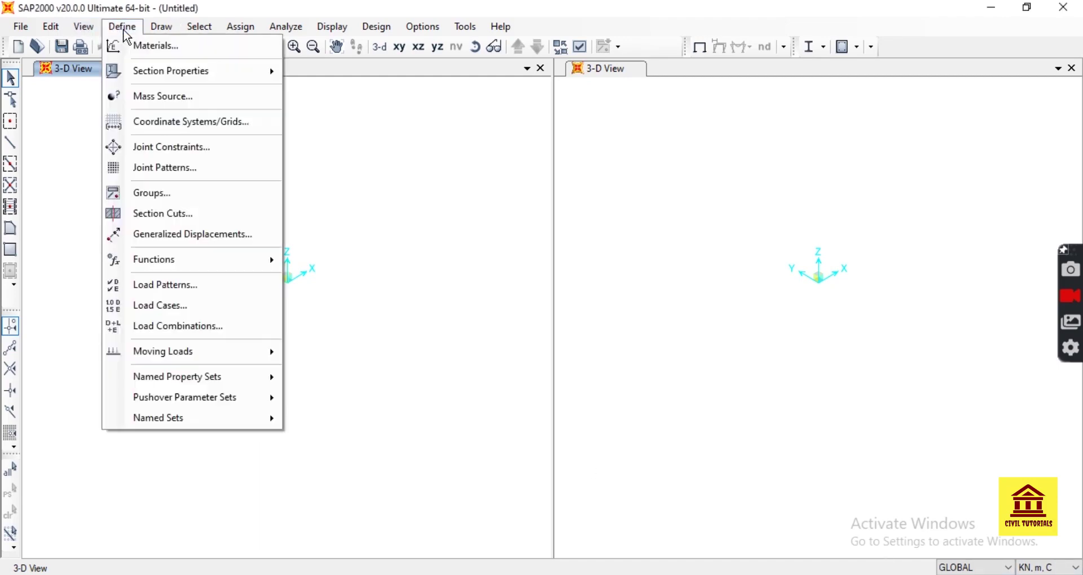
mouse_move(154, 79)
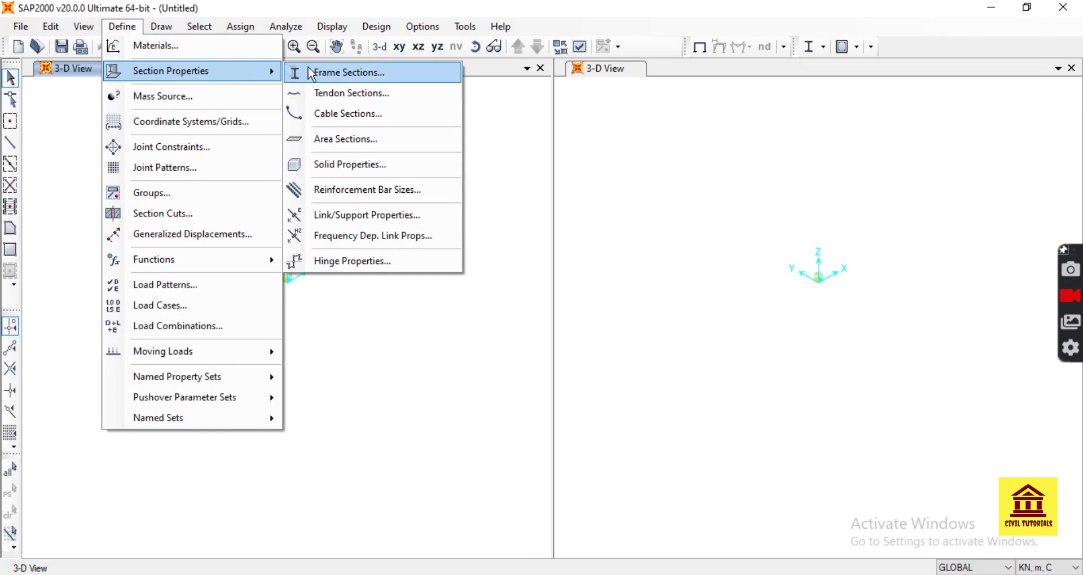
click(336, 73)
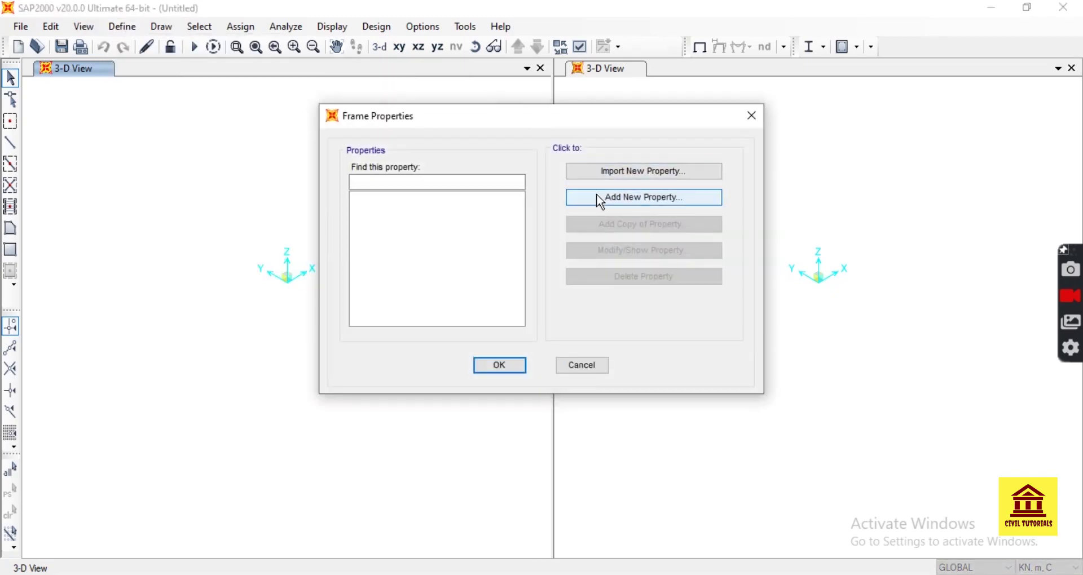
click(599, 197)
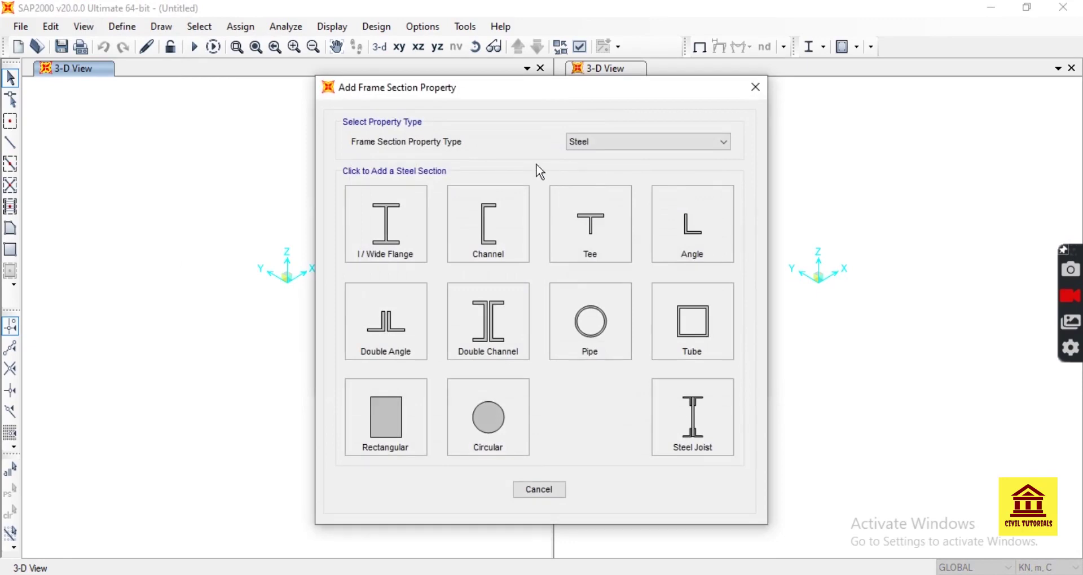
click(721, 145)
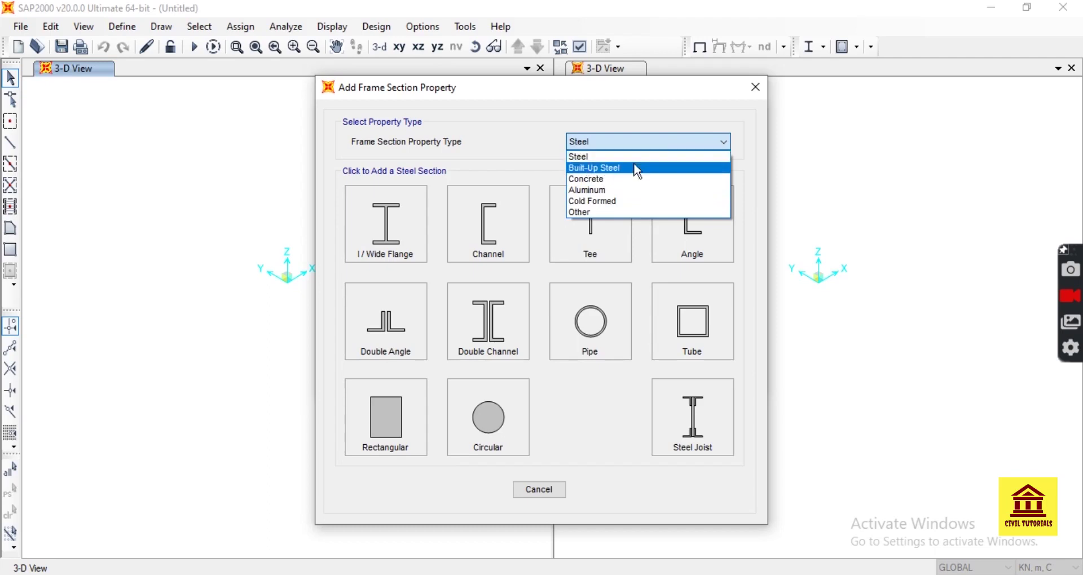
click(592, 212)
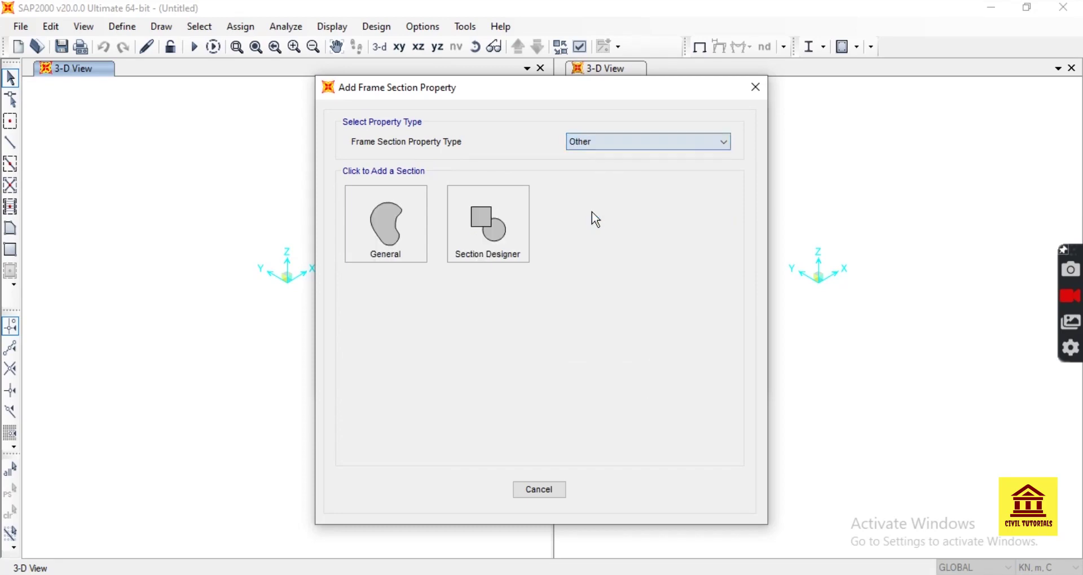
click(488, 240)
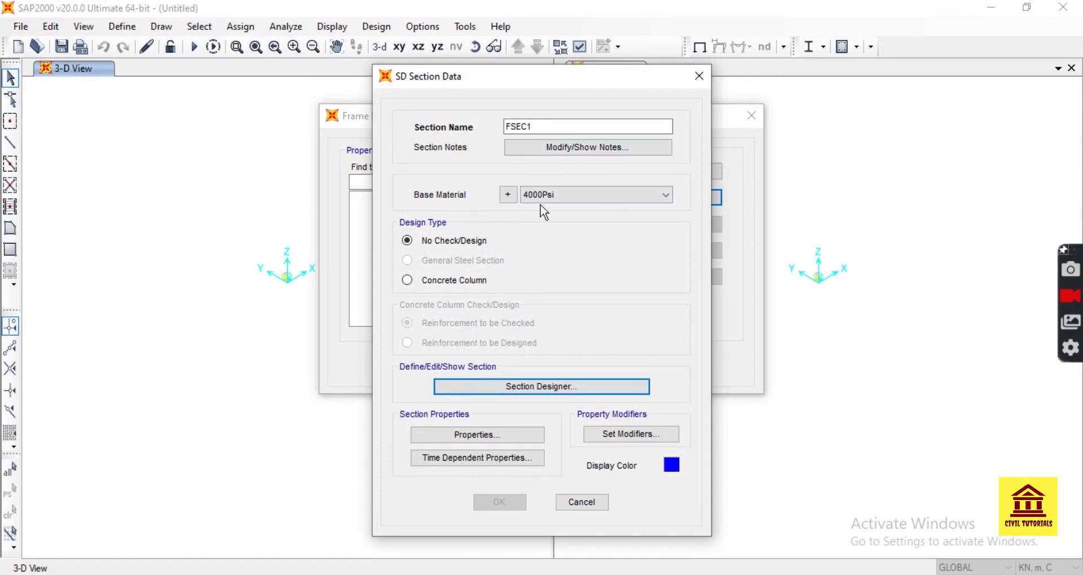
Set the section's base material to C25/30 and its design type to Concrete Column.
click(664, 197)
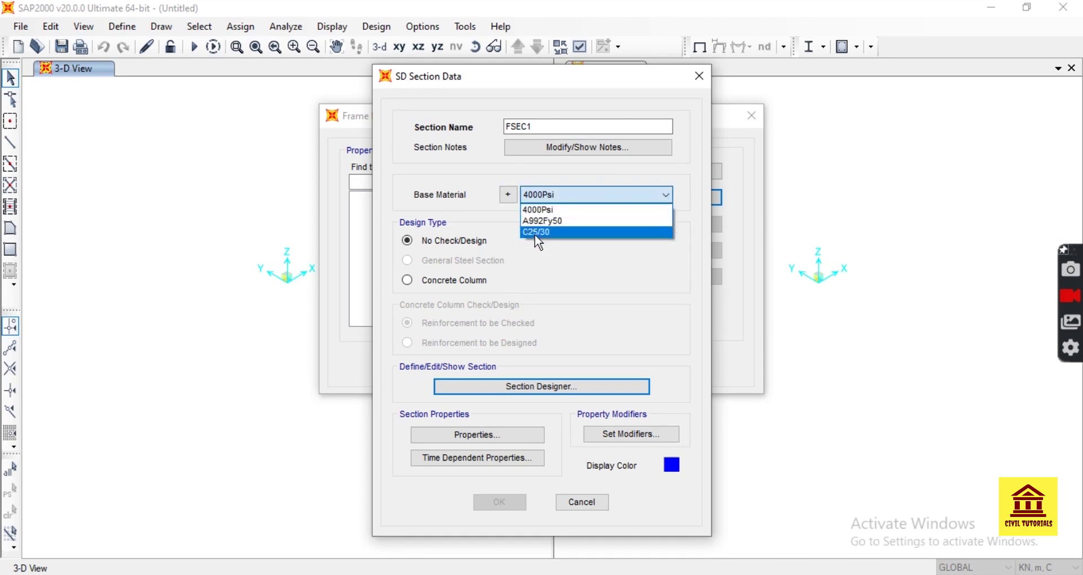
click(536, 234)
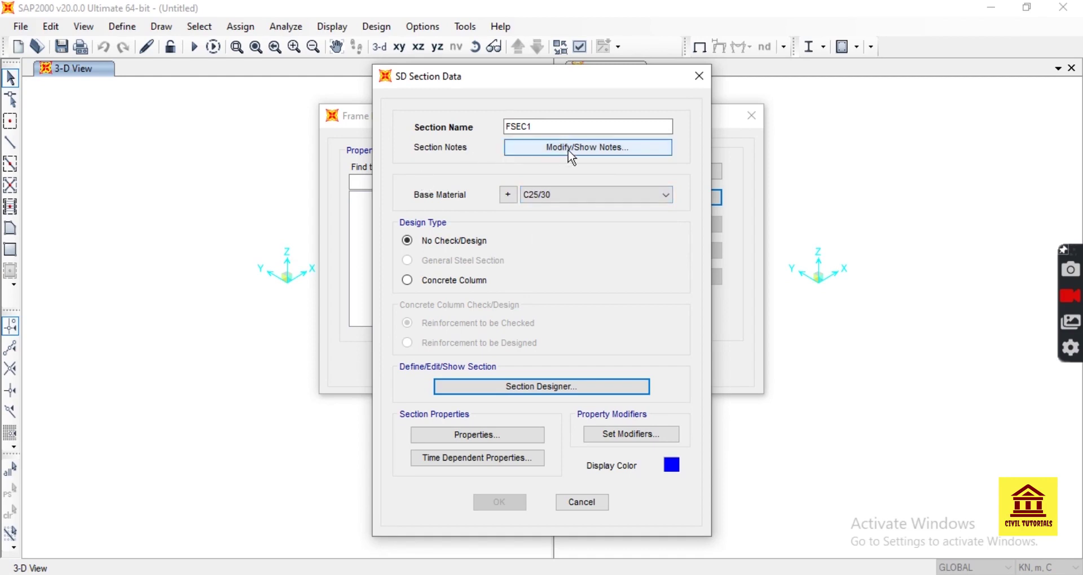
click(417, 285)
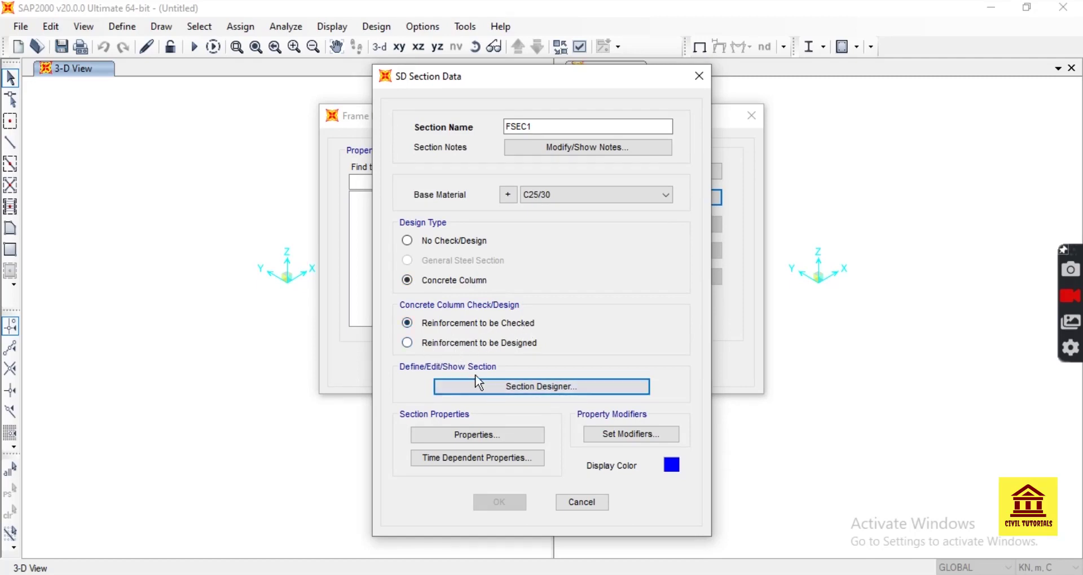
Open the section in Section Designer and place a solid rectangle centred on the origin.
click(506, 389)
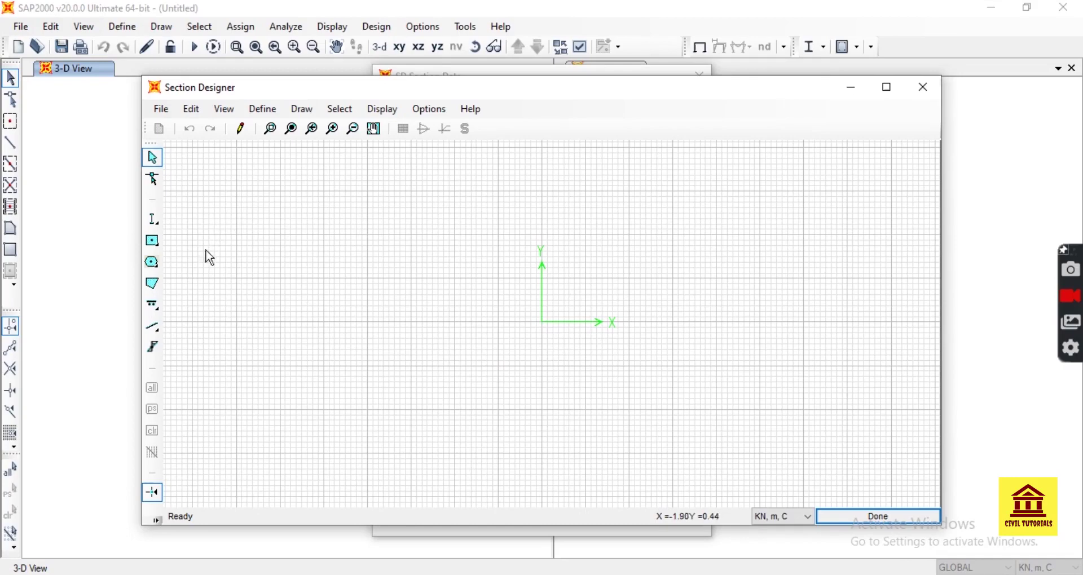
click(153, 242)
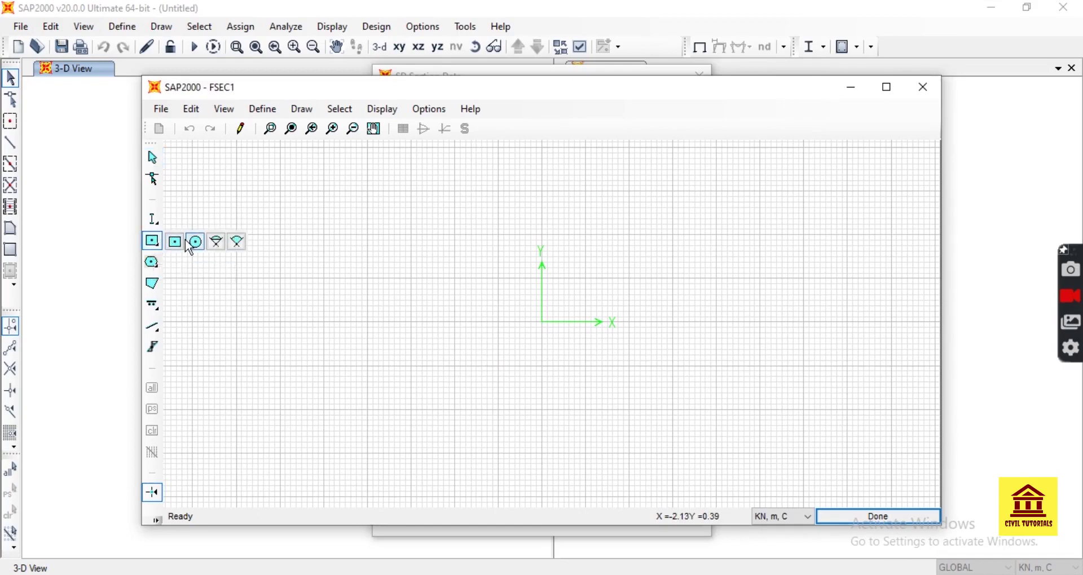
click(175, 241)
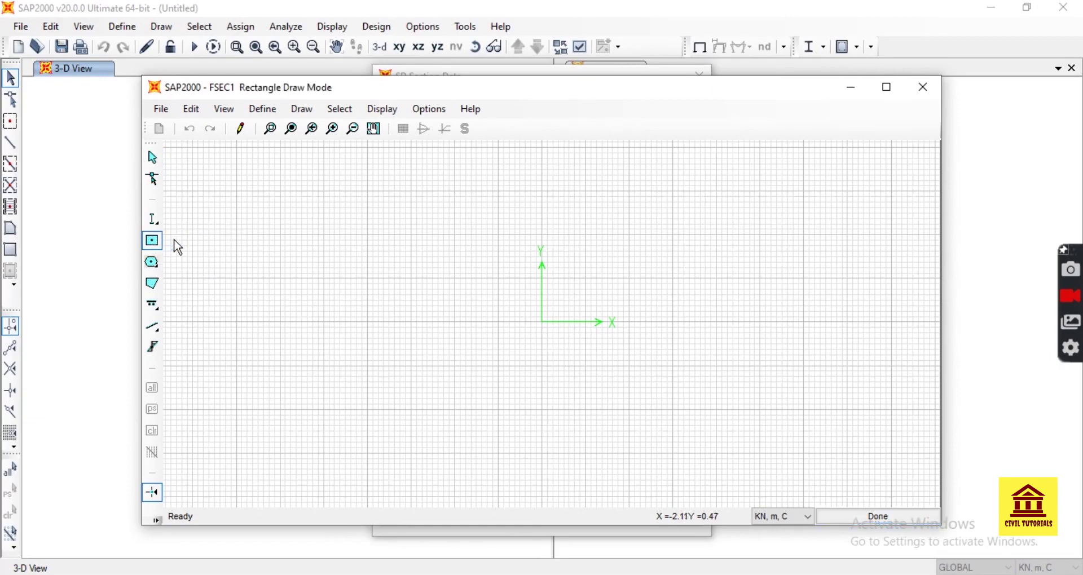
click(542, 322)
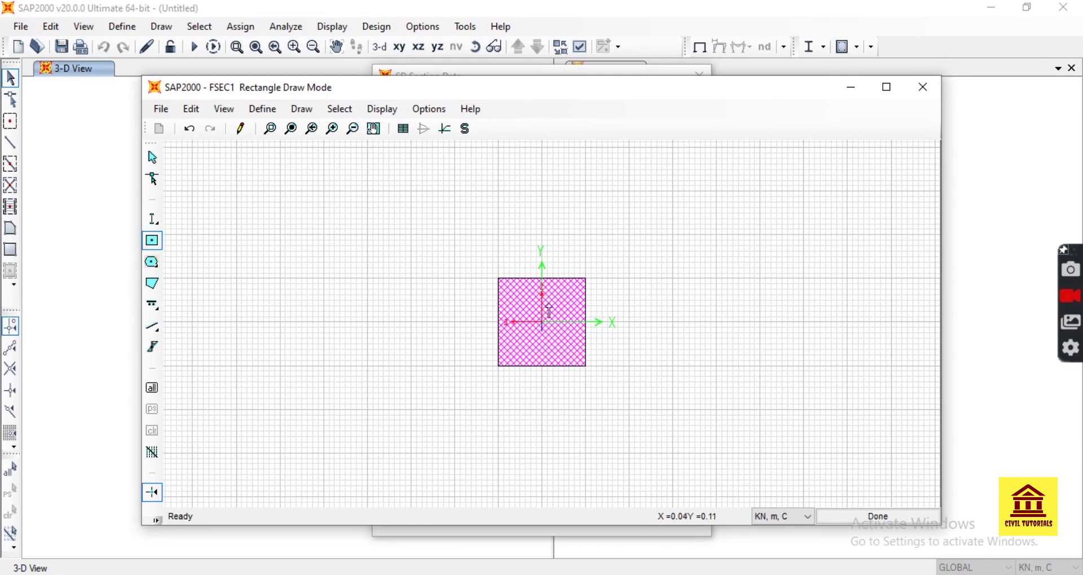
Set the solid rectangle's height to 0.4 m and width to 0.3 m in its shape properties.
right_click(549, 312)
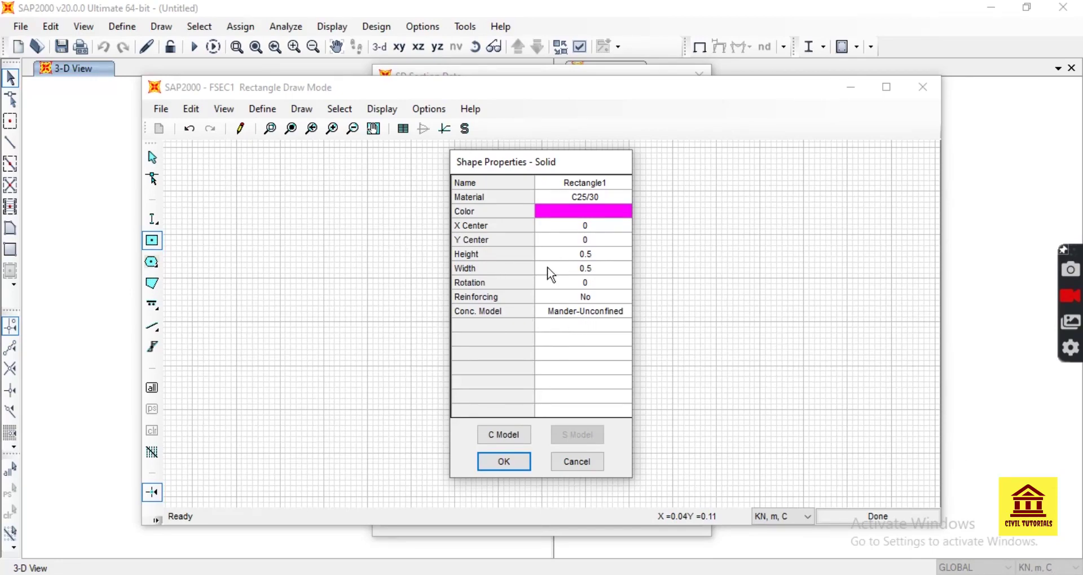
click(600, 254)
text(0.4)
click(598, 270)
key(BackSpace)
text(0.3)
click(585, 304)
key(Tab)
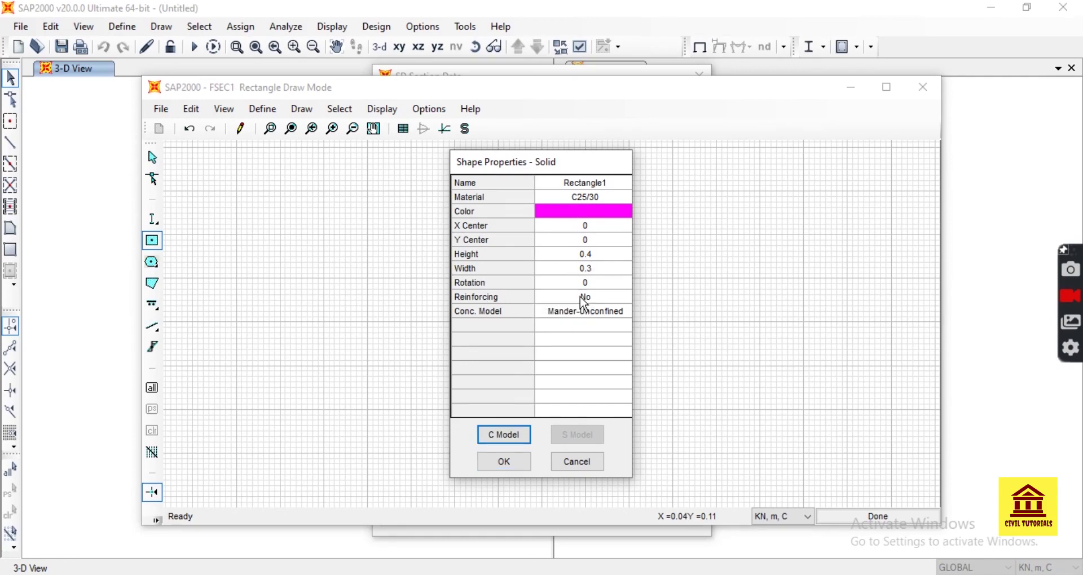
Turn reinforcing on for the rectangle and apply the shape properties.
click(596, 298)
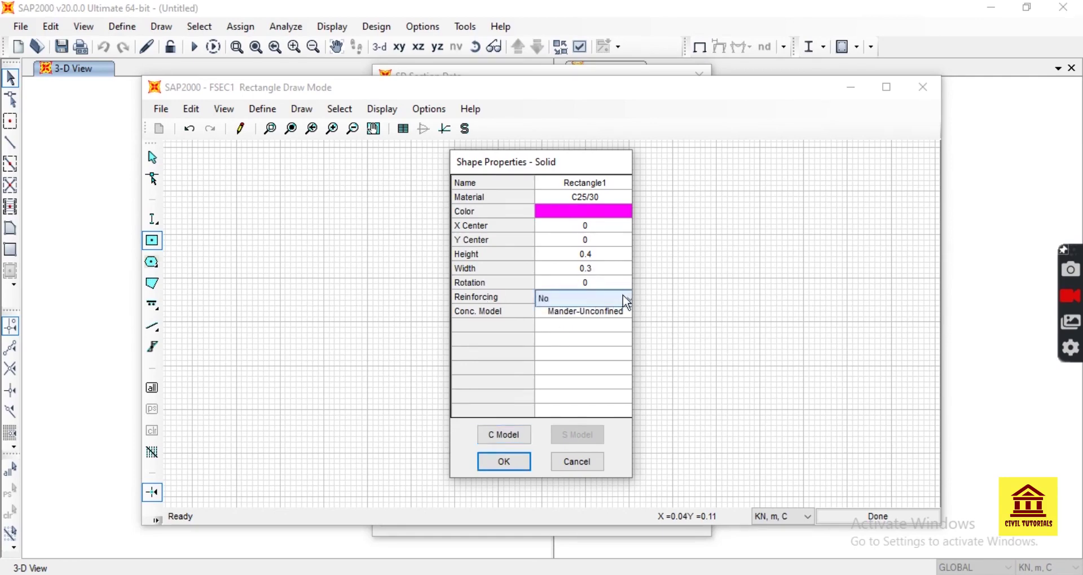
click(628, 303)
click(594, 312)
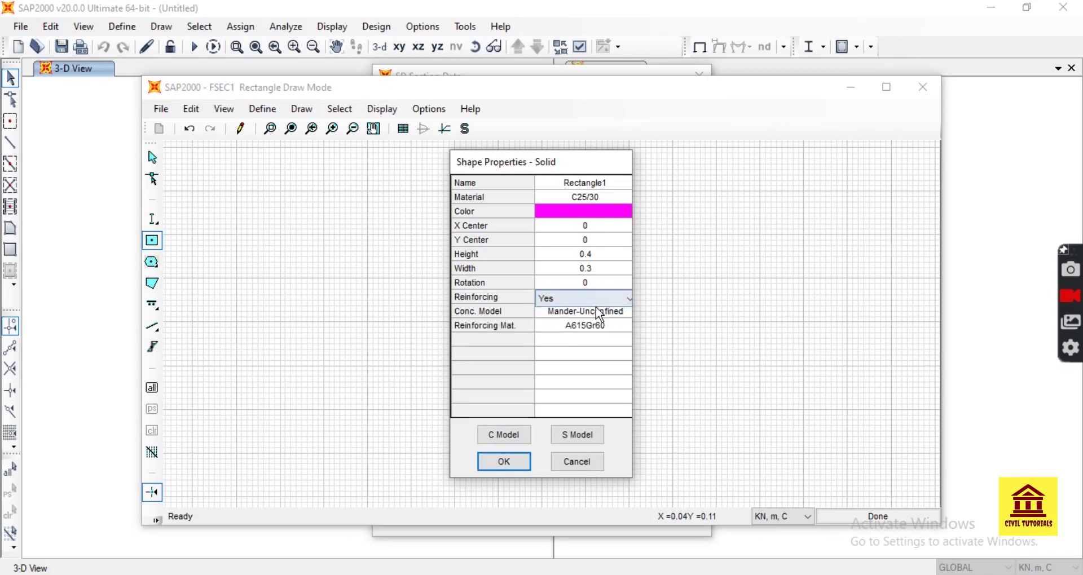
click(511, 467)
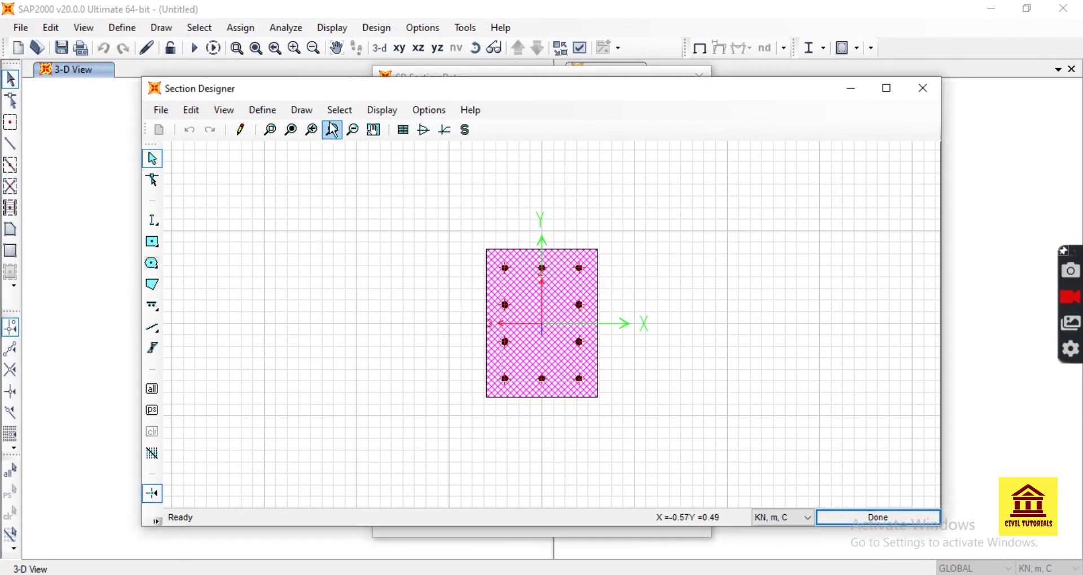
Open the edge reinforcing of the rectangle's upper bar row and set the bar cover to 0.05 m.
click(333, 138)
click(333, 138)
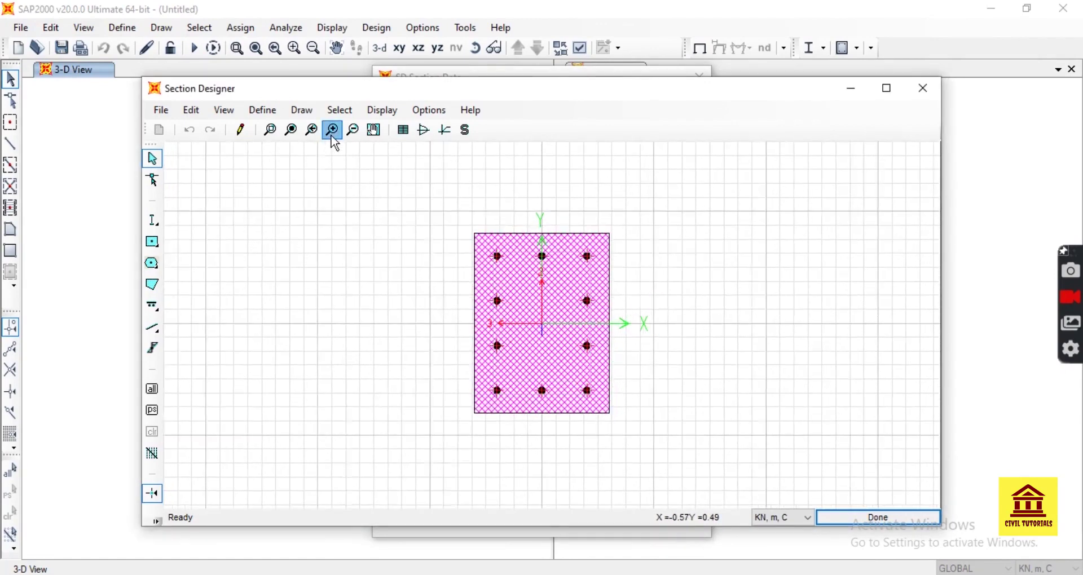
click(332, 139)
click(333, 140)
click(333, 140)
click(332, 139)
click(333, 139)
click(333, 140)
click(333, 139)
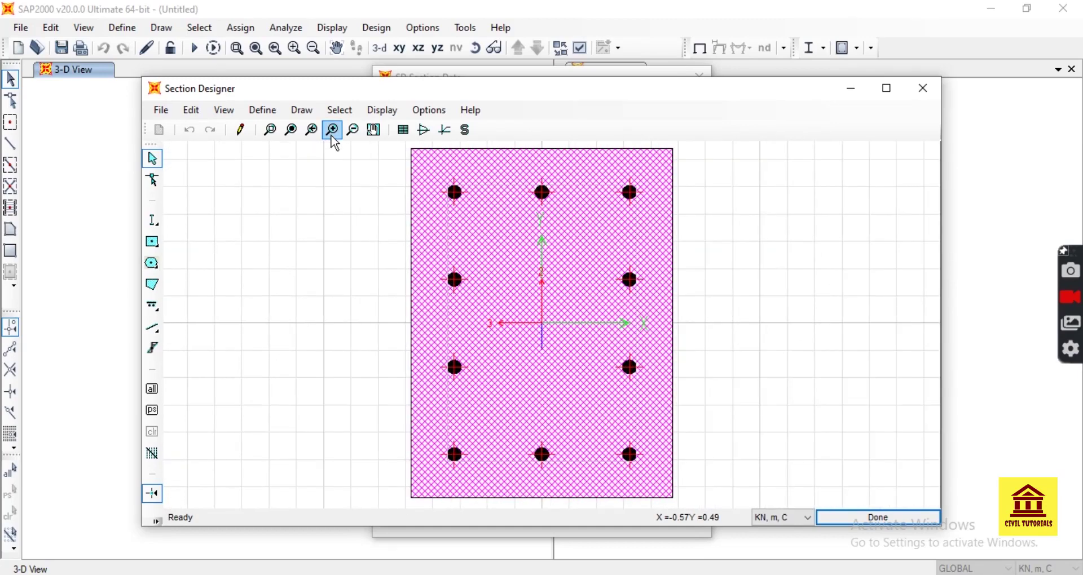
click(334, 139)
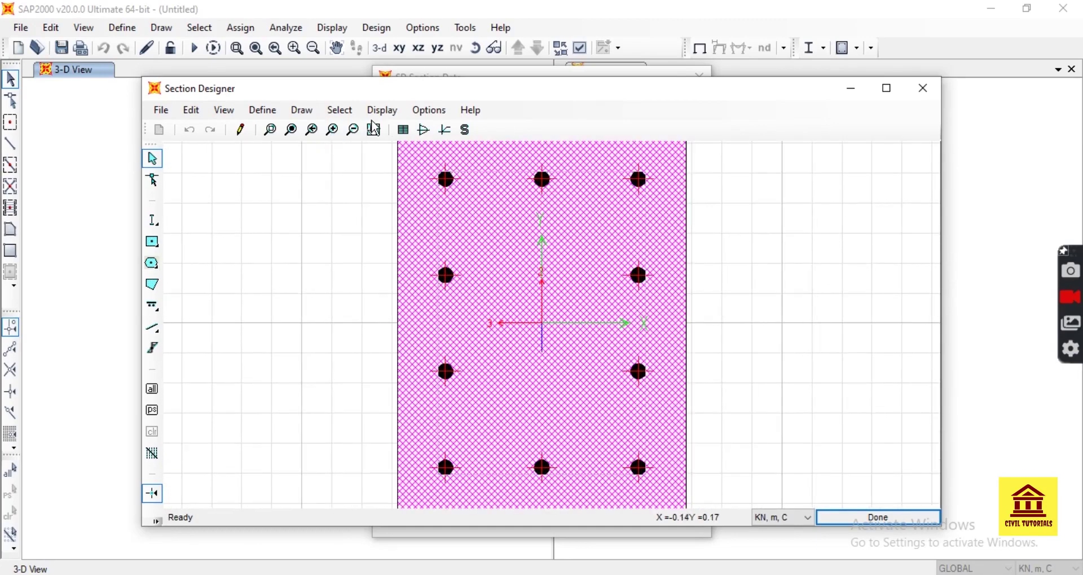
click(353, 131)
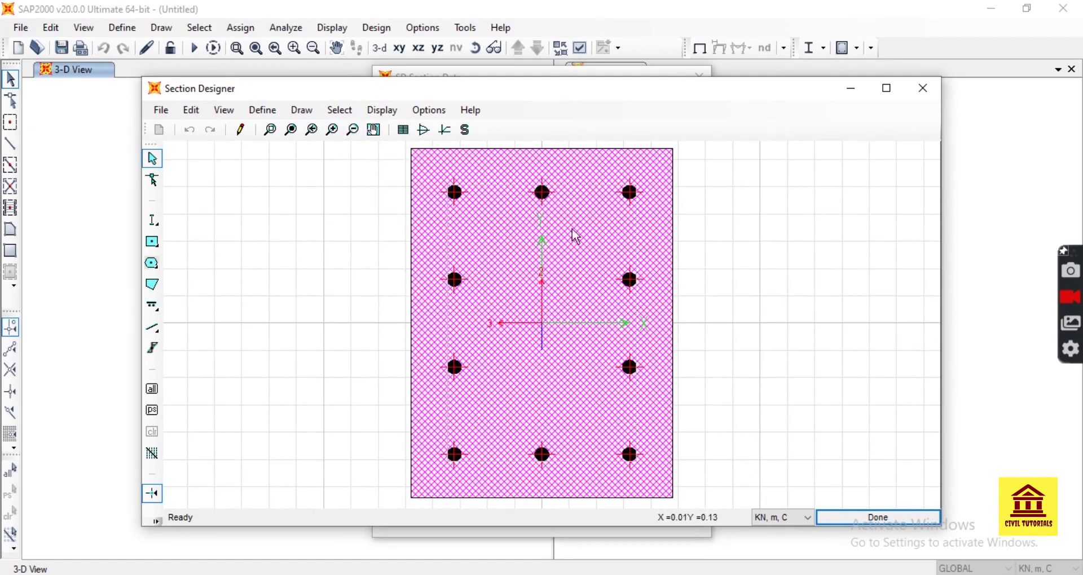
click(539, 204)
right_click(539, 204)
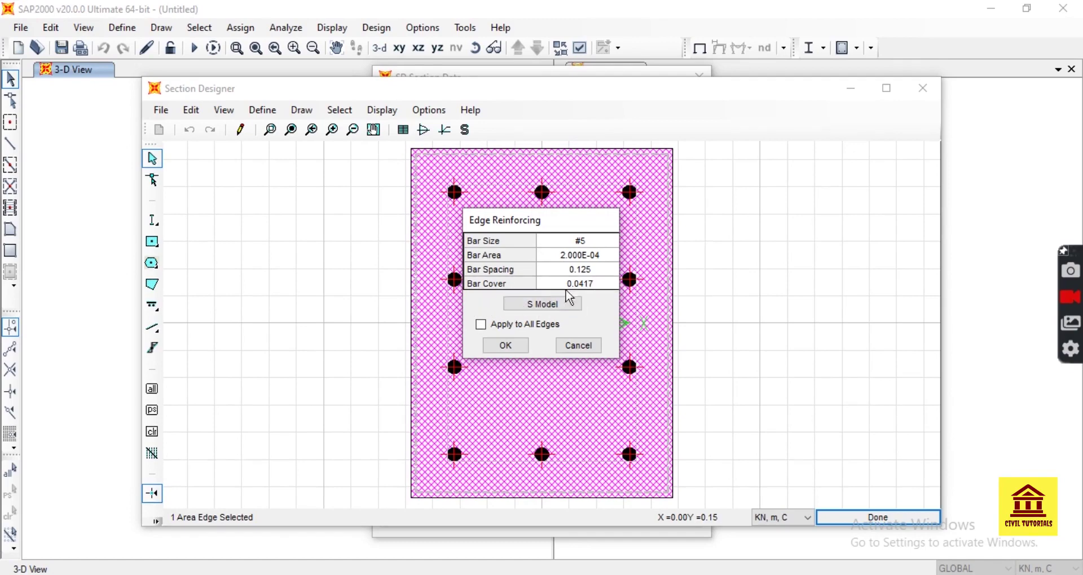
click(600, 284)
key(BackSpace)
text(0.05)
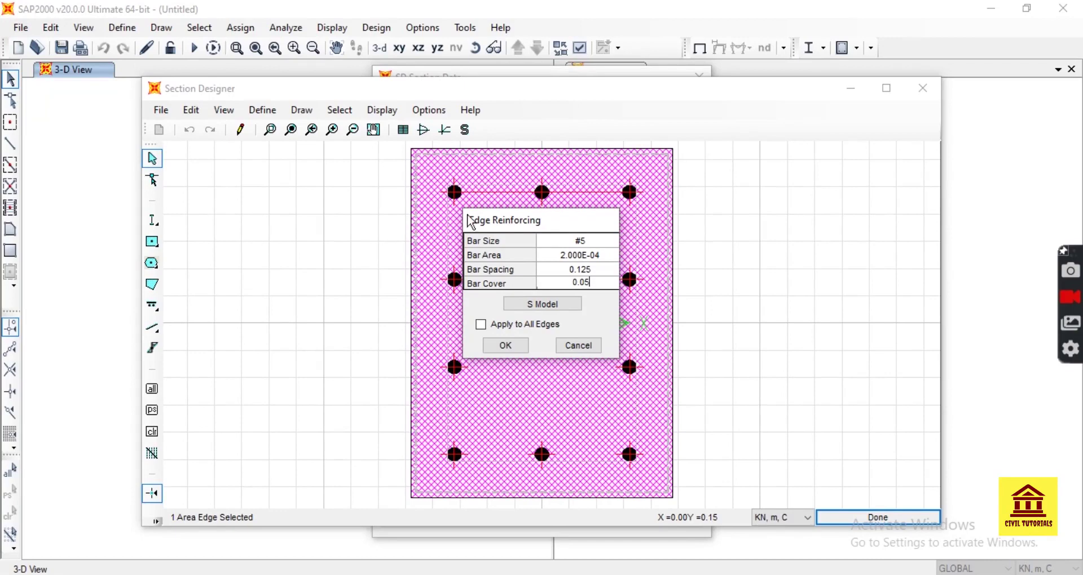
Set the edge bar spacing to 0.20 m and apply the reinforcing settings to all edges.
click(601, 270)
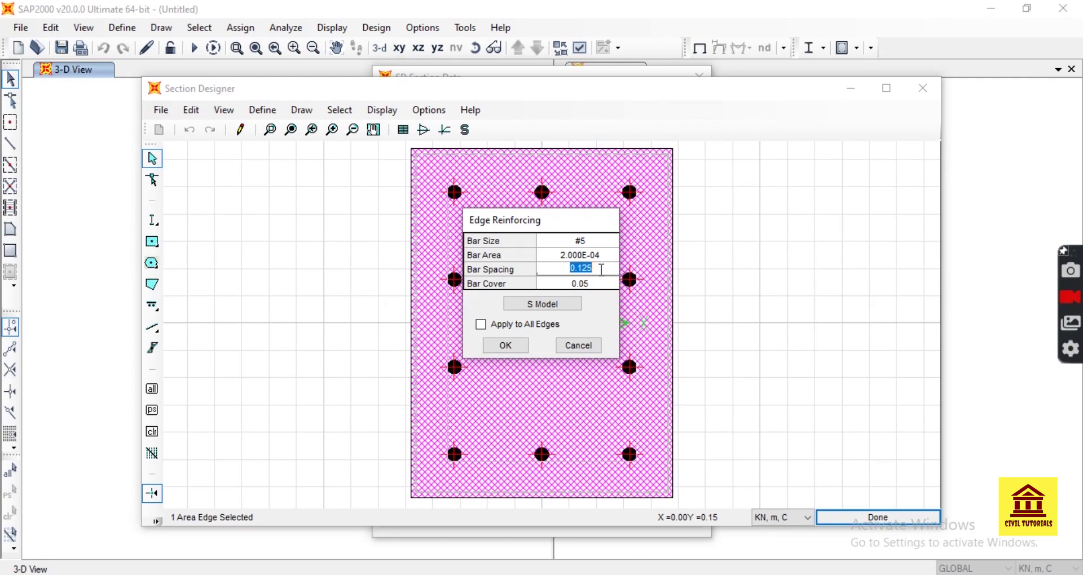
text(0)
text(.1)
text(00)
key(BackSpace)
key(BackSpace)
key(BackSpace)
text(20)
click(485, 327)
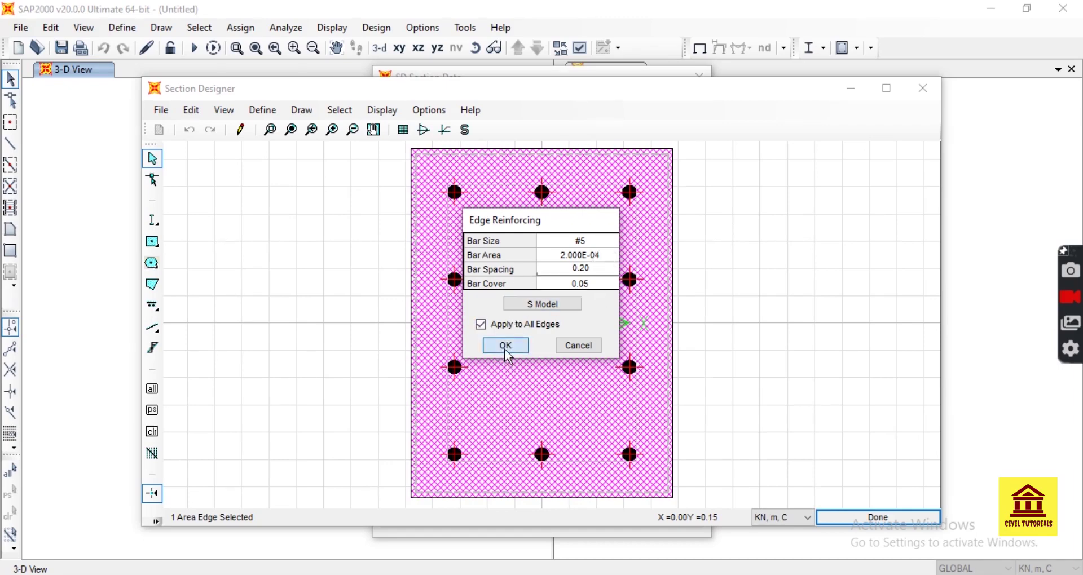
click(506, 350)
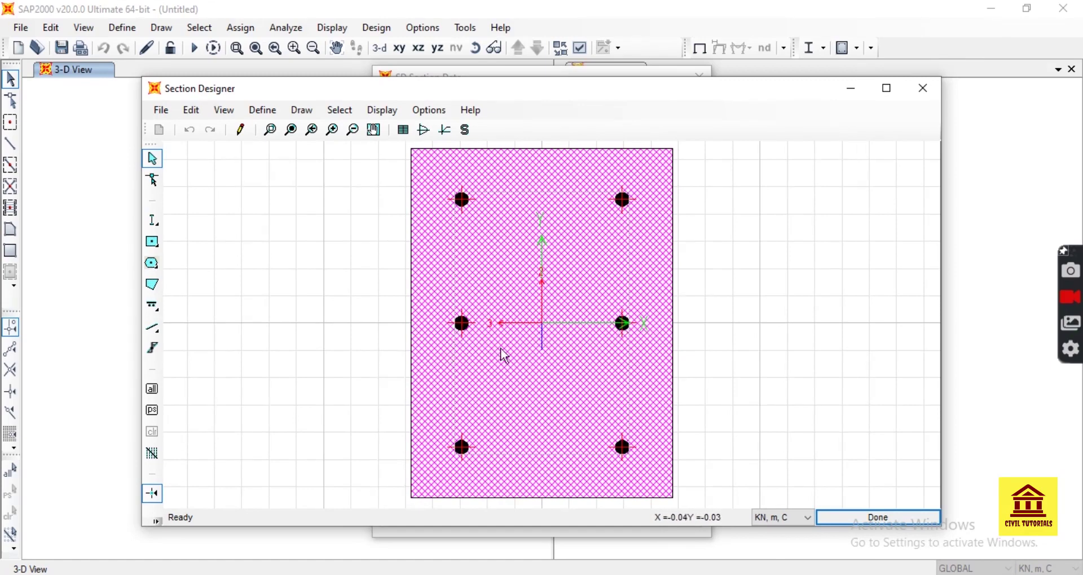
Remove the middle bar on the column's left edge by setting that edge's bar size to NONE.
click(461, 324)
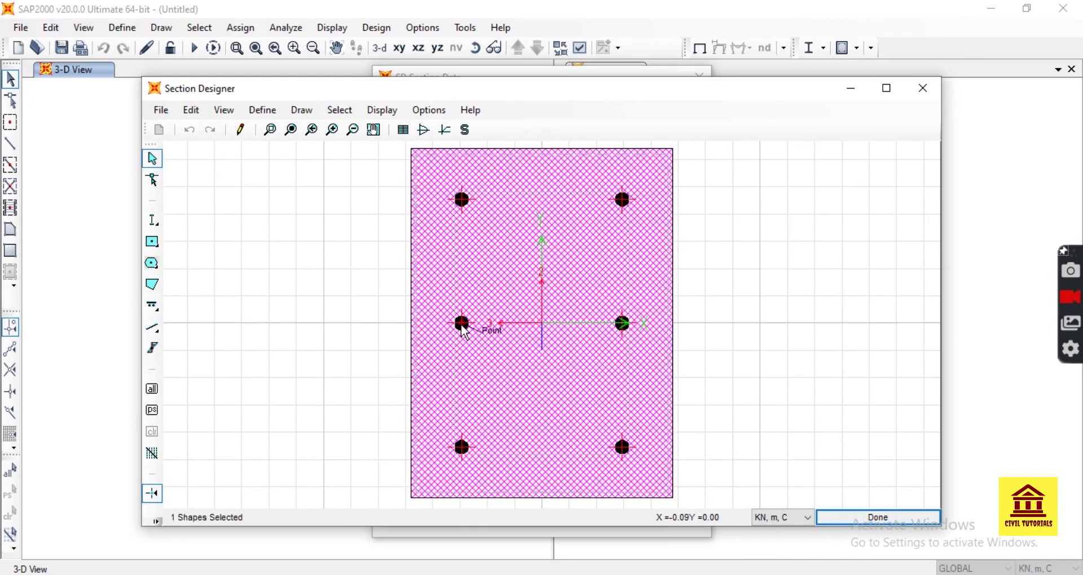
right_click(462, 323)
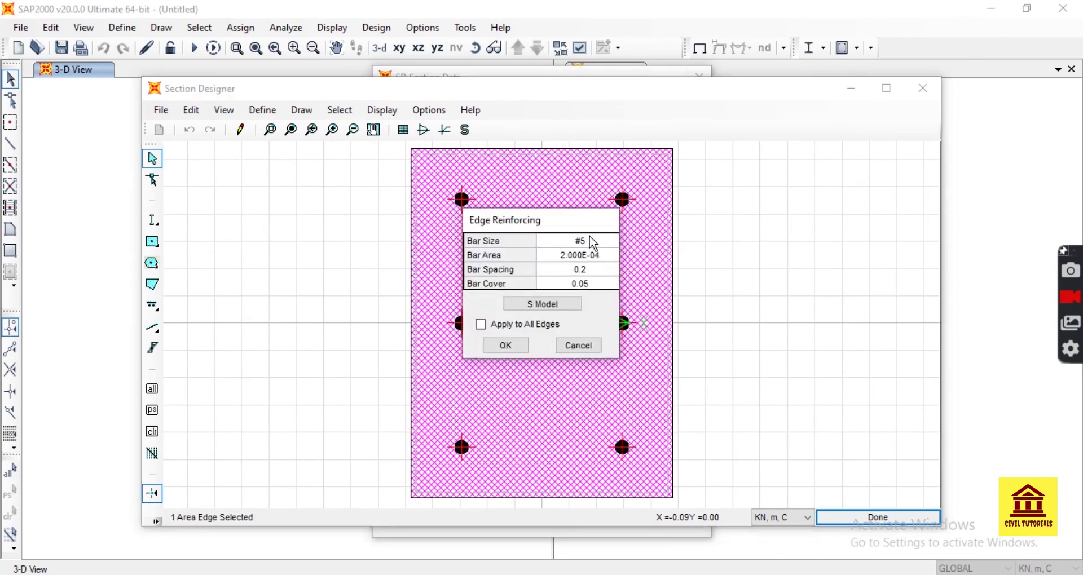
click(614, 248)
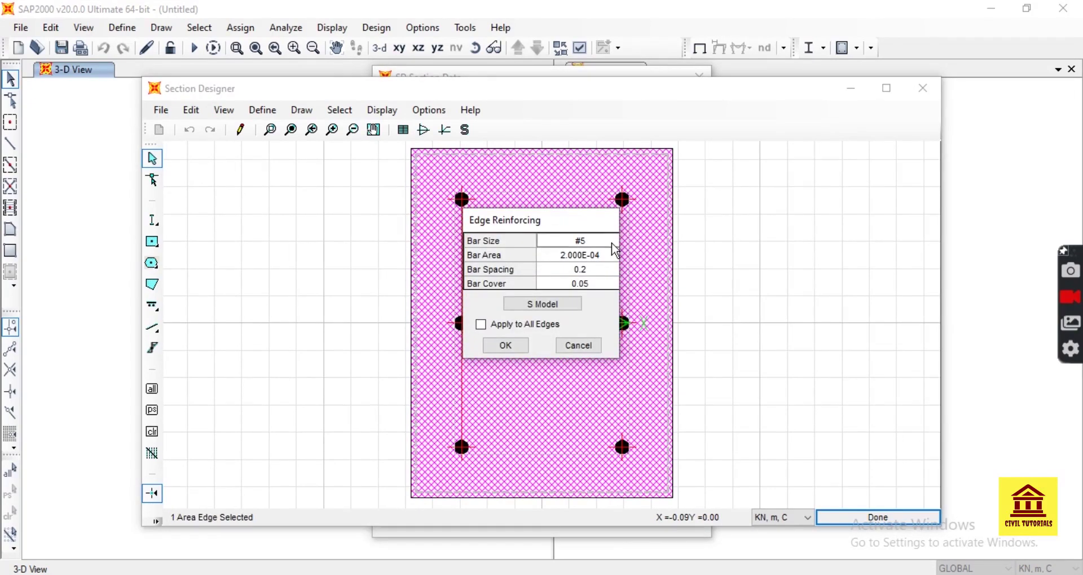
click(616, 250)
click(618, 248)
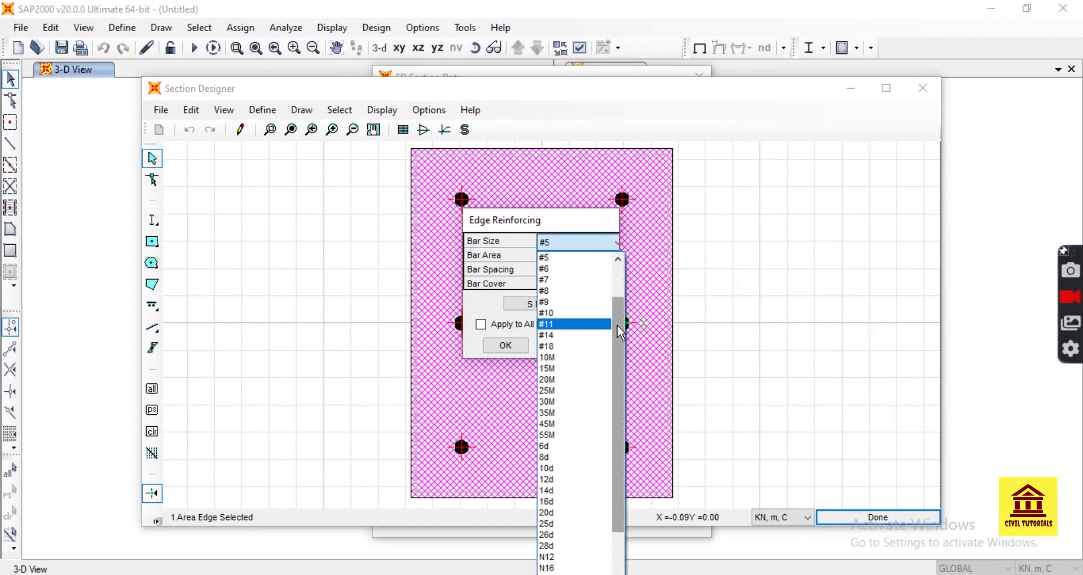
drag(615, 322, 623, 398)
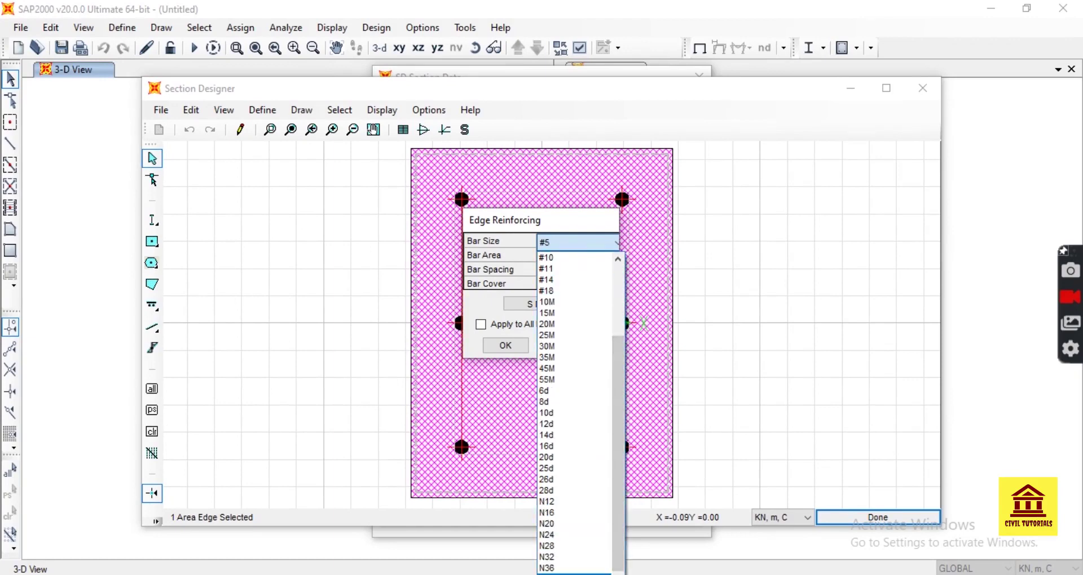
click(550, 567)
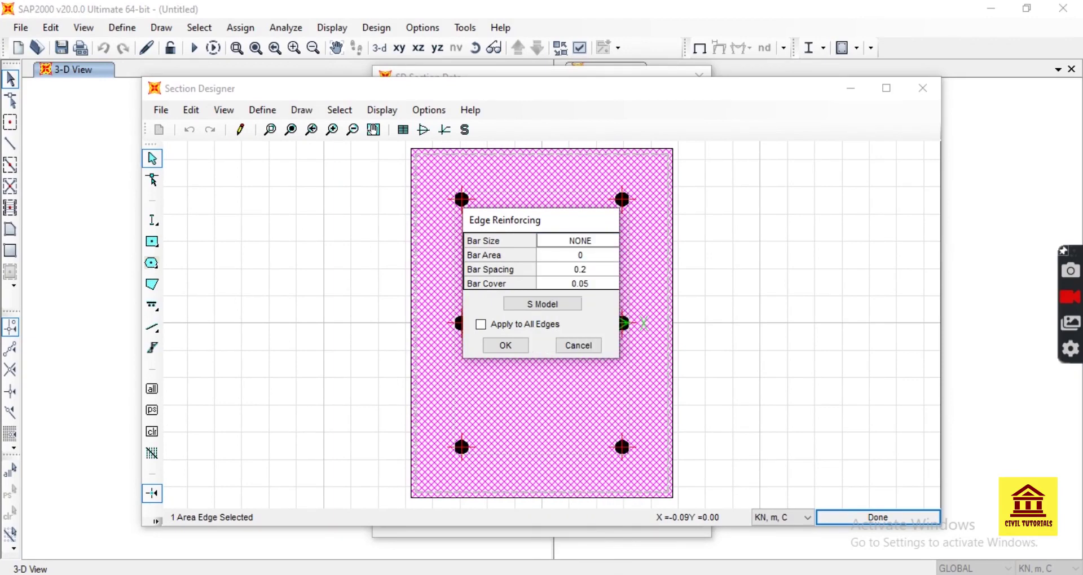
click(505, 346)
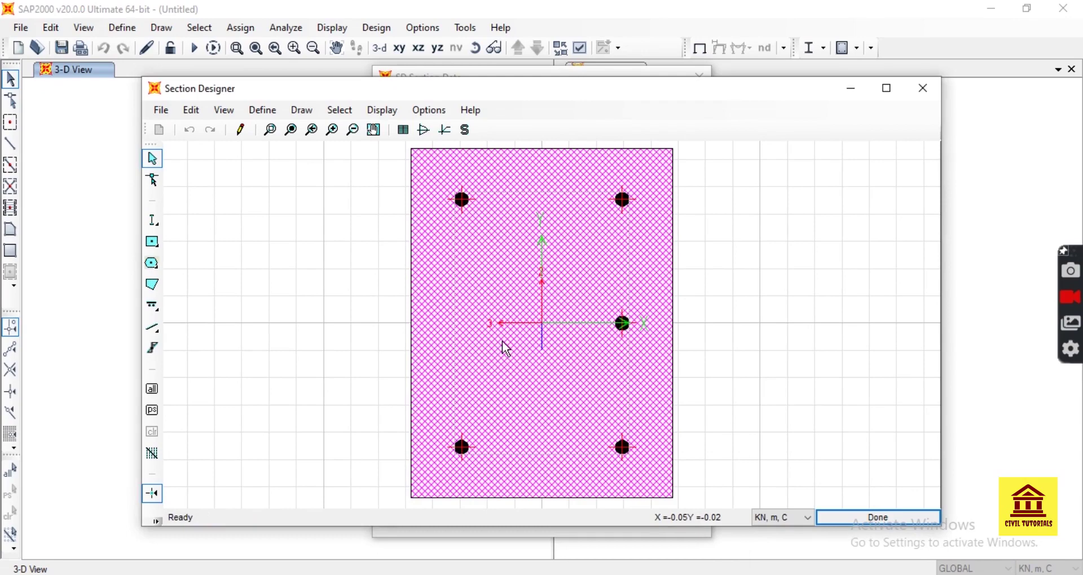
Remove the middle bar on the column's right edge by setting that edge's bar size to NONE.
right_click(620, 331)
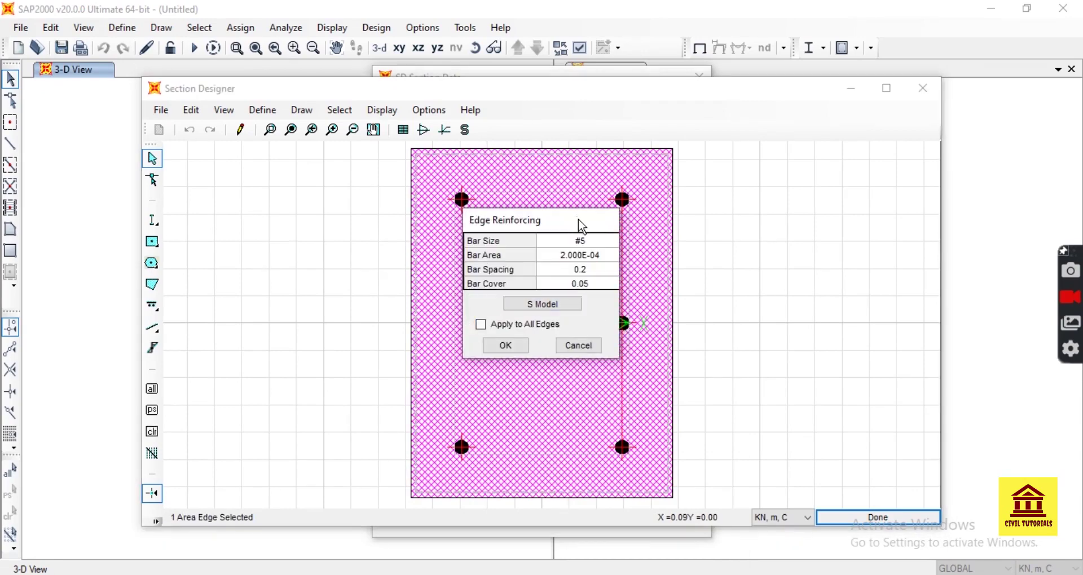
click(590, 240)
click(613, 242)
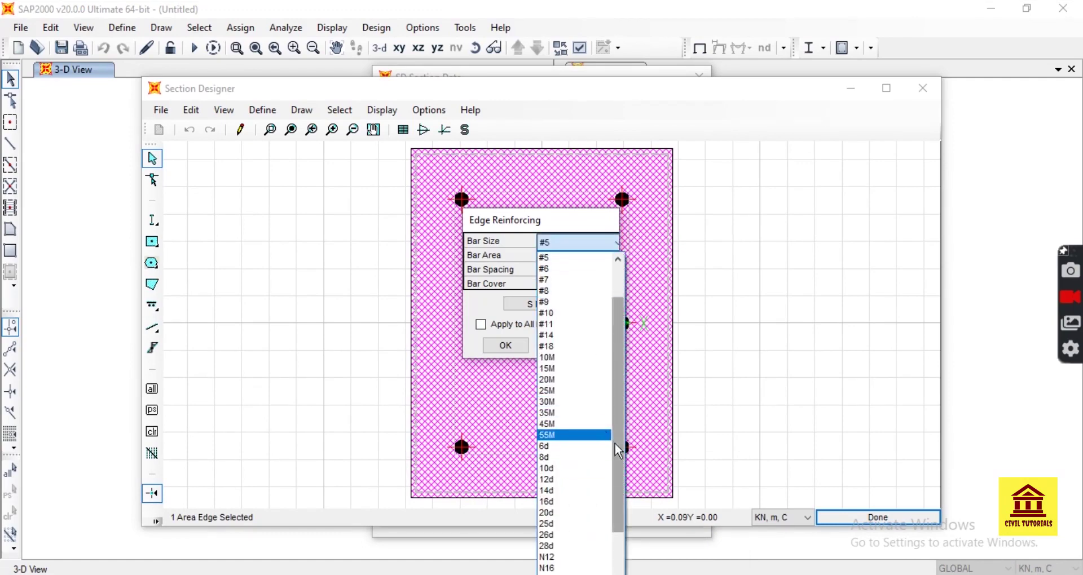
drag(615, 444, 618, 503)
click(546, 572)
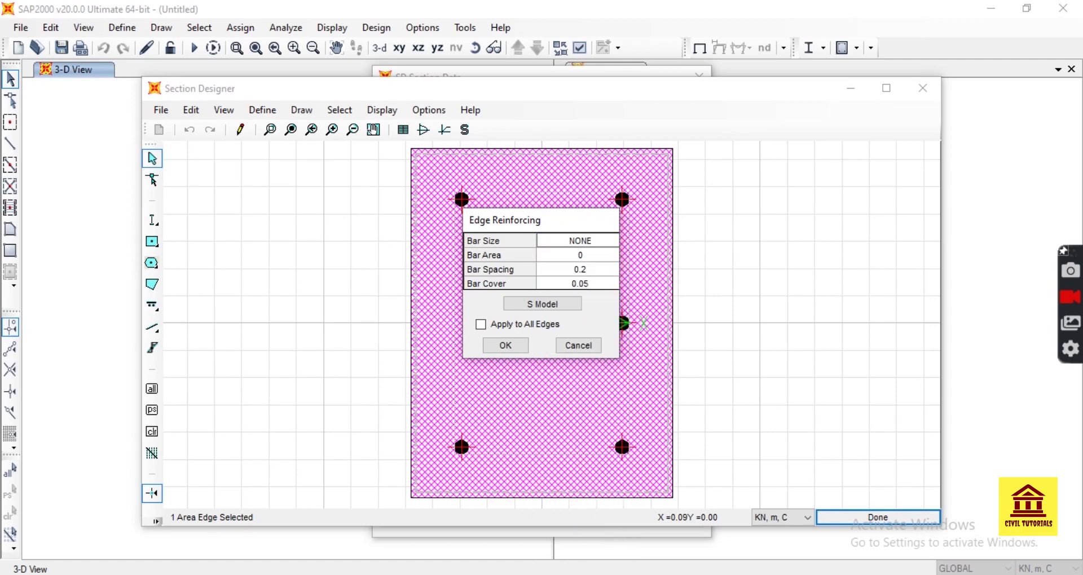
click(503, 345)
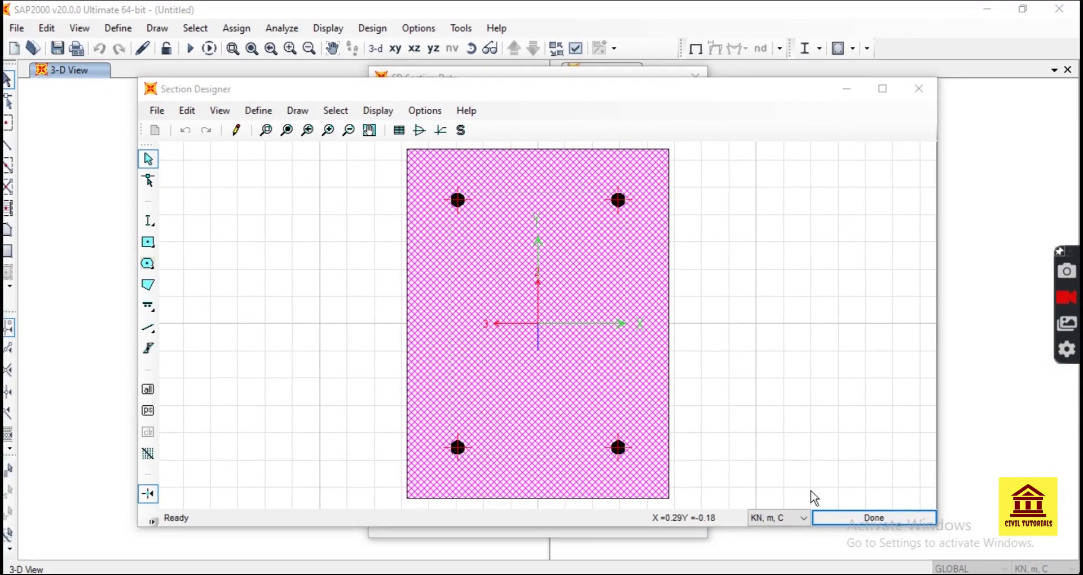
Finish the section drawing, then name the section "designed beam" and accept its section data.
click(874, 519)
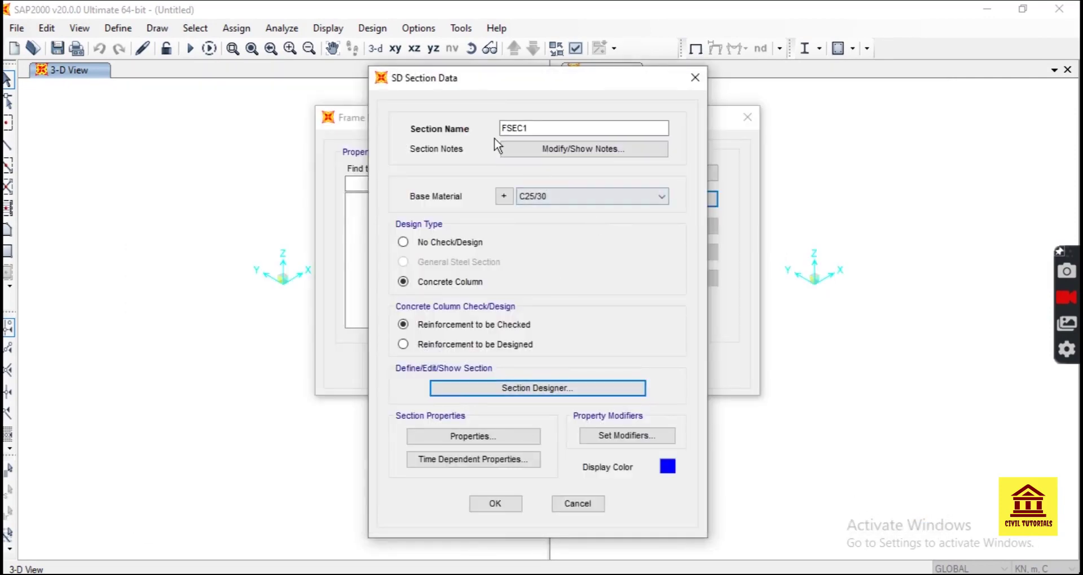
click(534, 128)
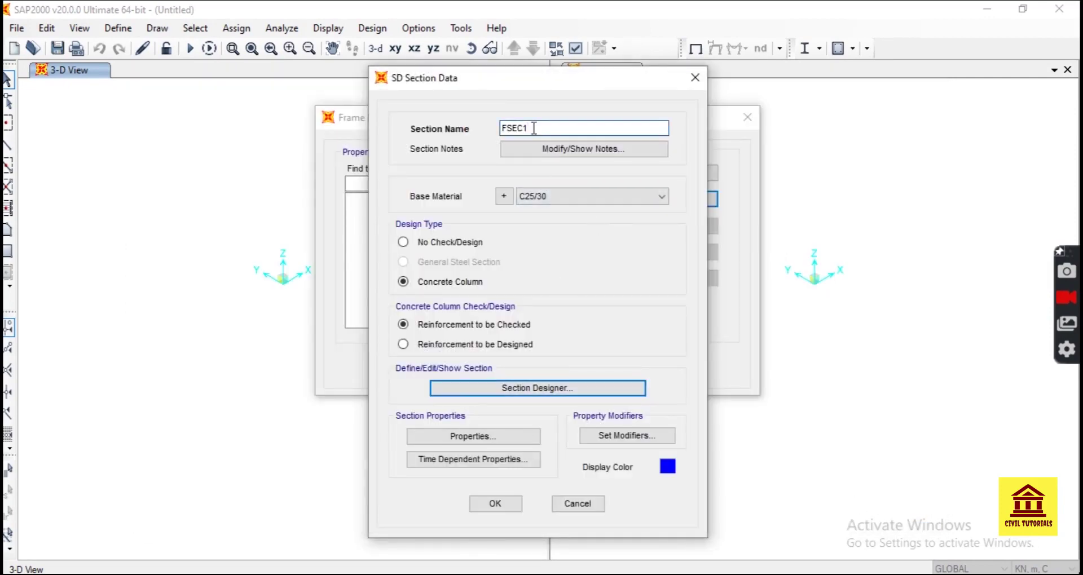
key(BackSpace)
key(BackSpace)
key(BackSpace)
text(c)
text(esigned)
click(502, 506)
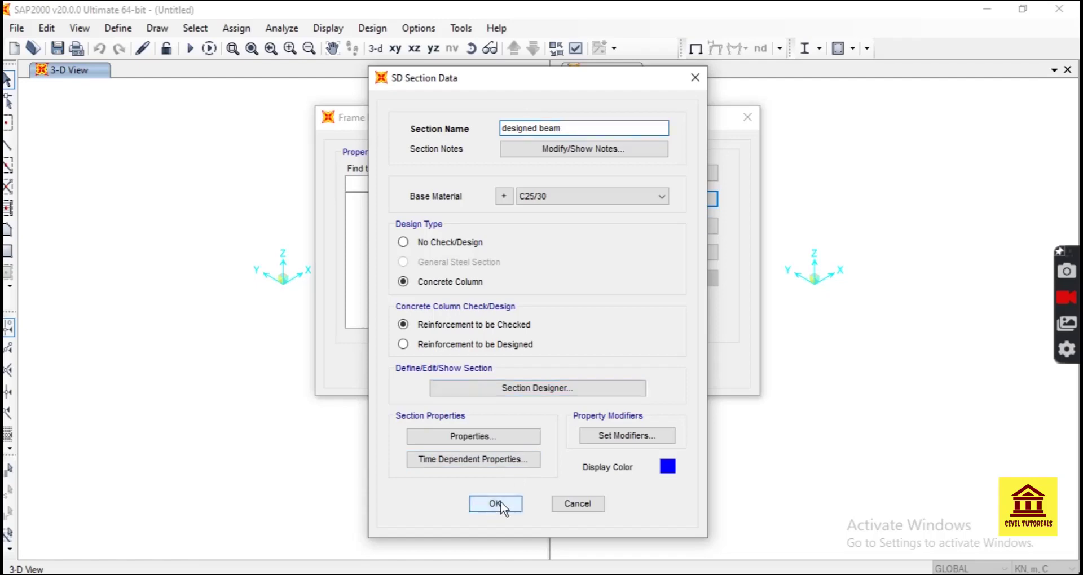